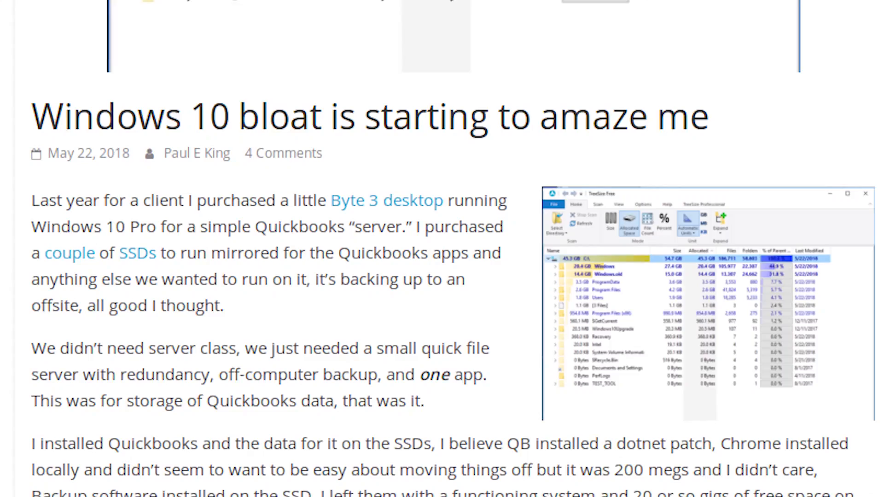
scroll(442, 248, down, 5)
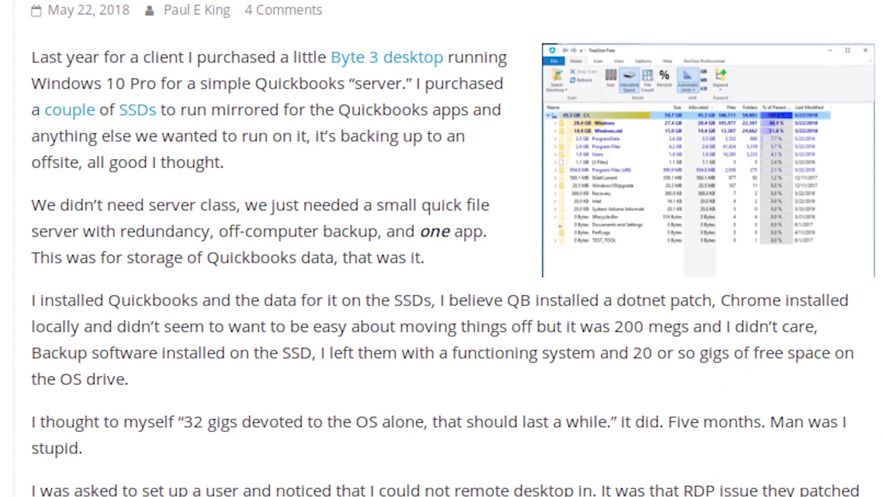
scroll(442, 248, down, 5)
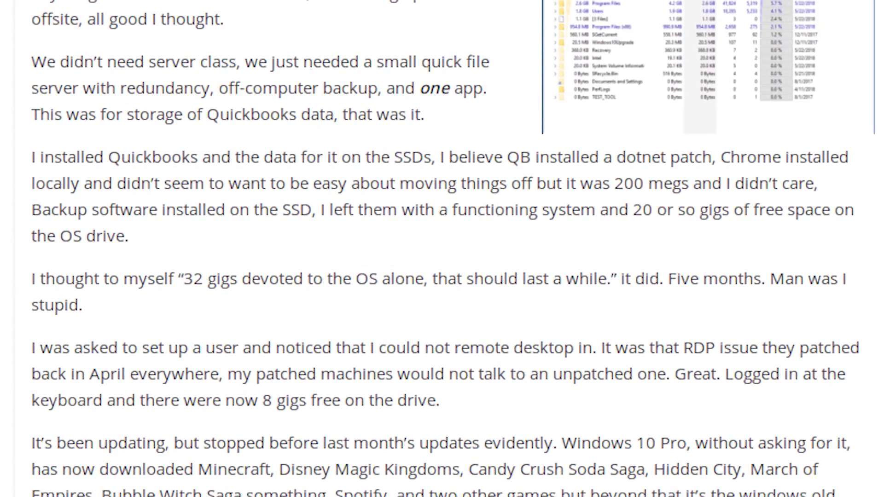
scroll(442, 248, down, 5)
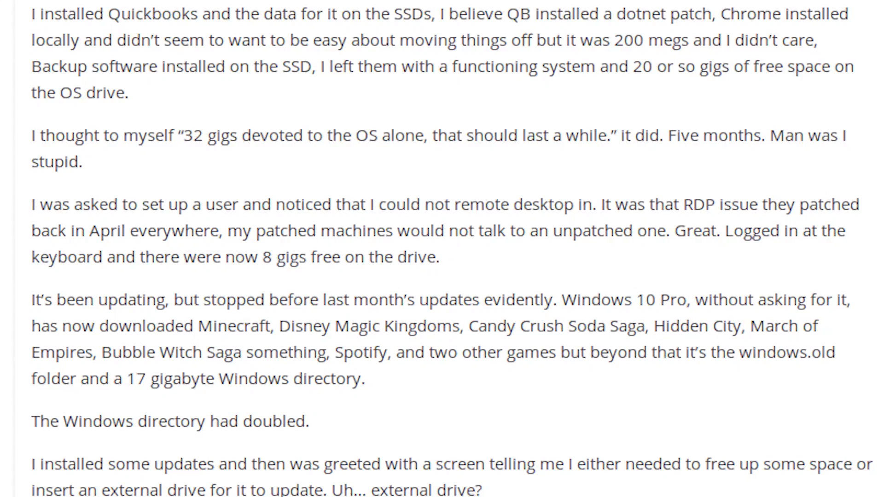
scroll(442, 249, down, 5)
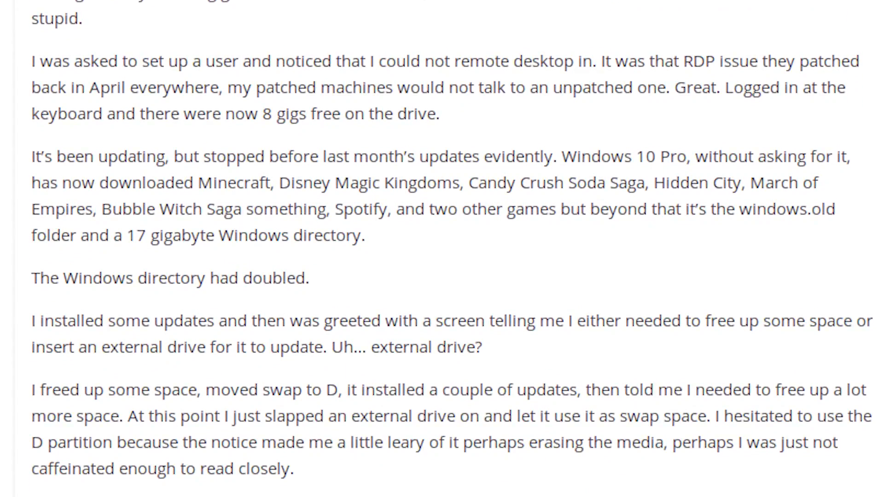
scroll(442, 249, down, 5)
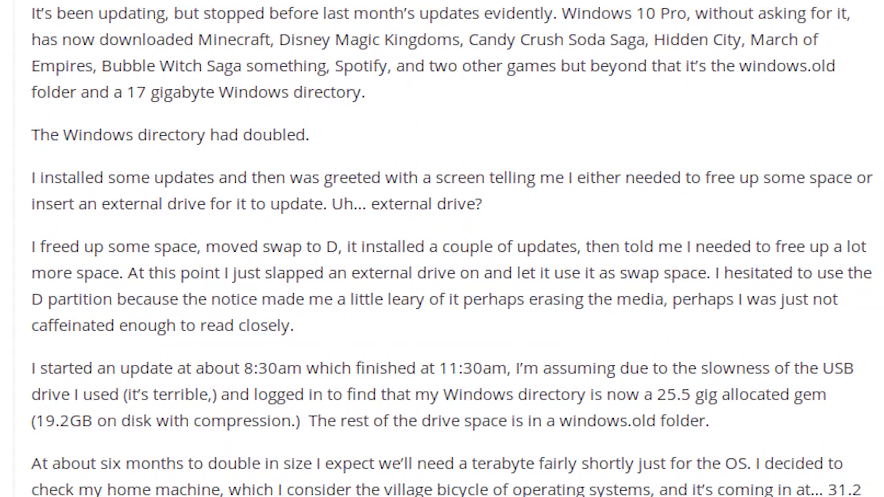
scroll(442, 249, down, 5)
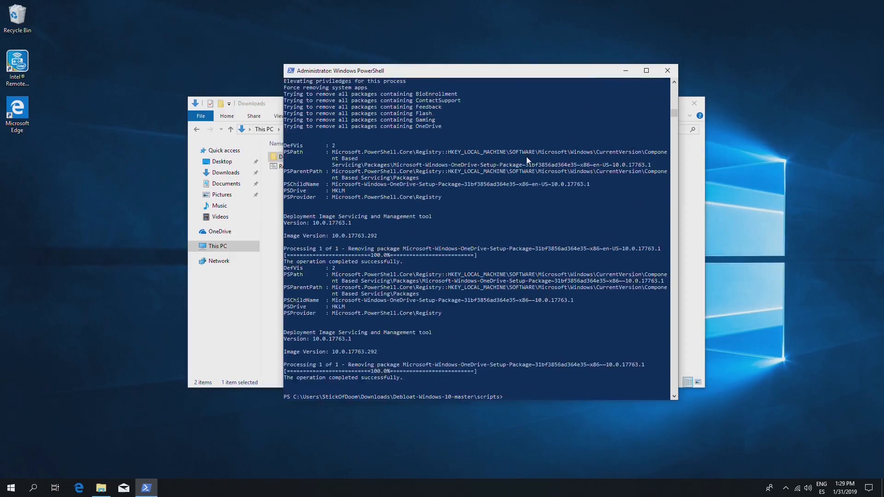
text(.emove-default-apps.ps1)
Step: Run remove-default-apps.ps1 and reach the Performance Options visual effects list via Advanced system settings
key(Return)
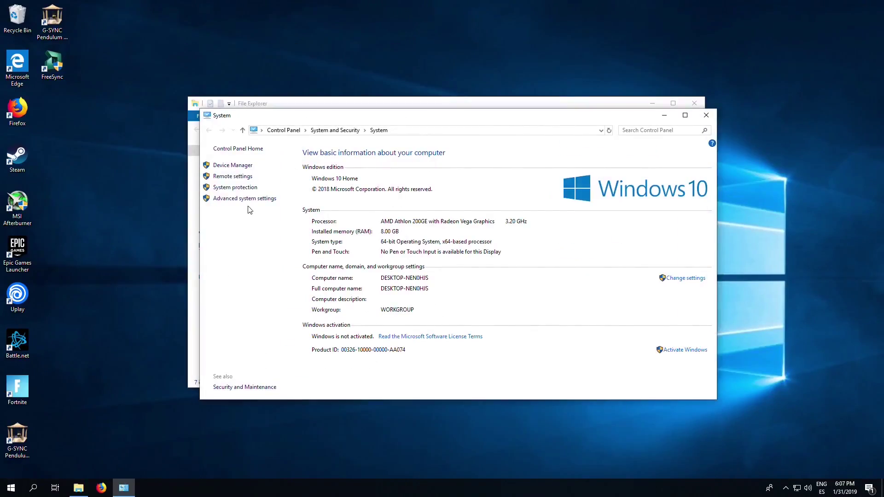
click(244, 205)
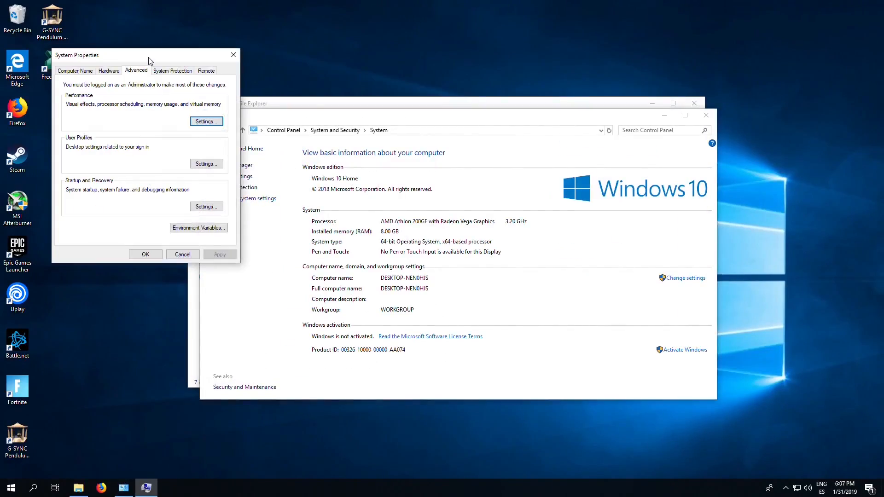
click(458, 134)
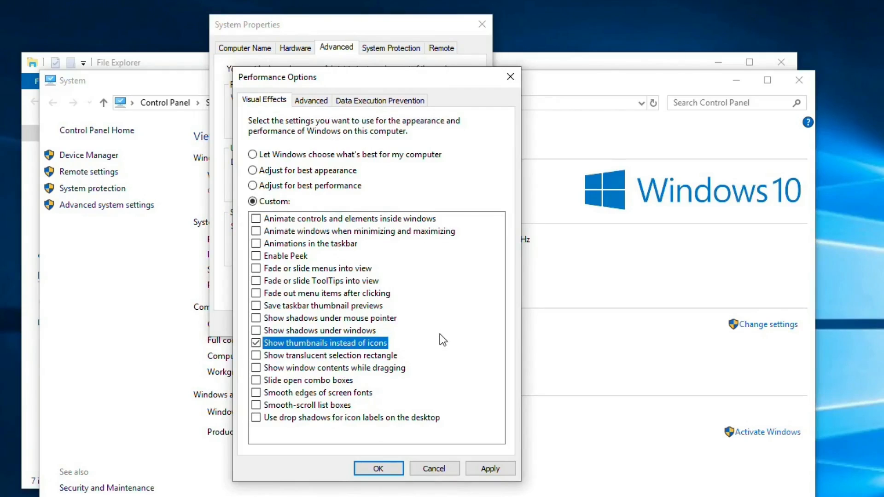
Step: Keep only 'Show thumbnails instead of icons', confirm with OK twice, and close the System window
click(379, 468)
click(349, 325)
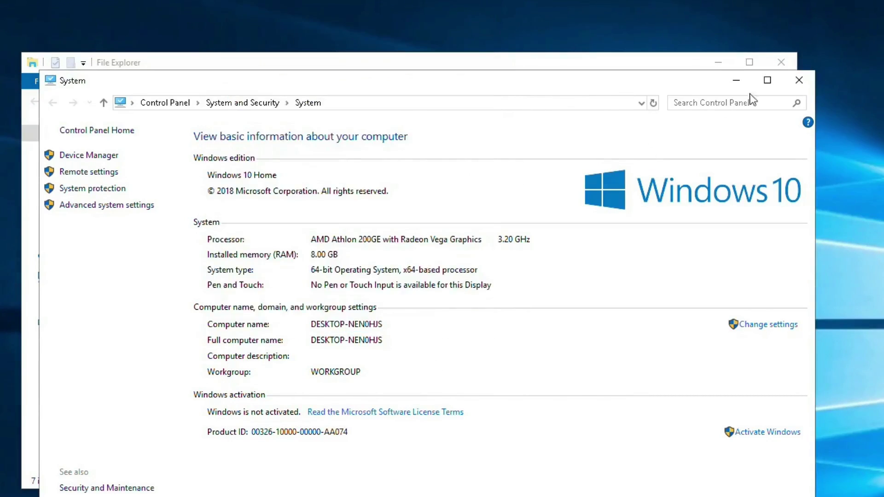
click(800, 81)
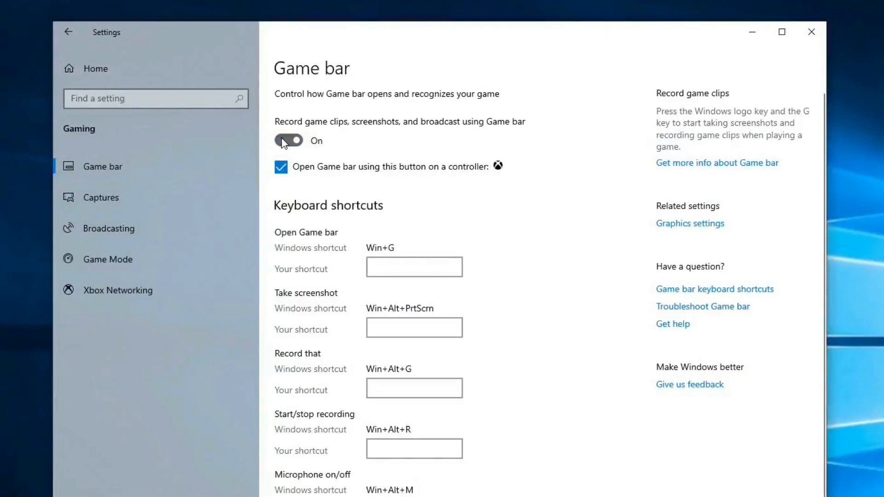
scroll(414, 241, down, 3)
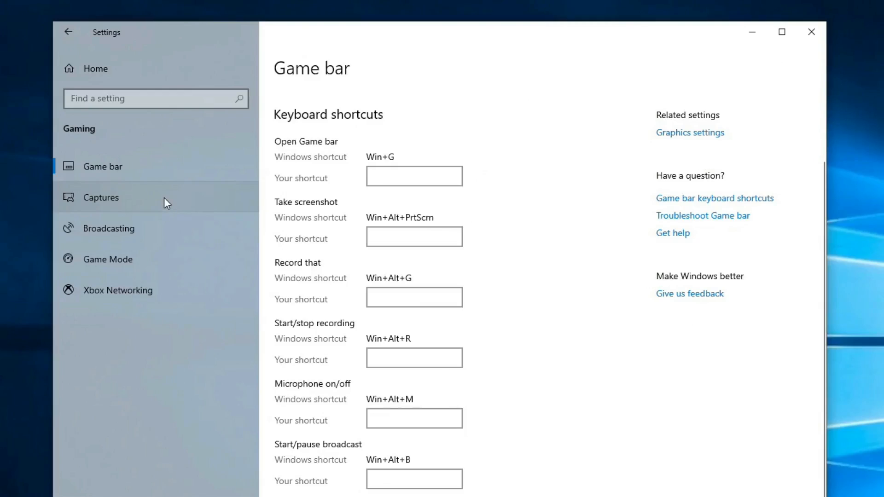
Step: Turn off 'Record audio' under Gaming > Captures
click(132, 99)
text(true)
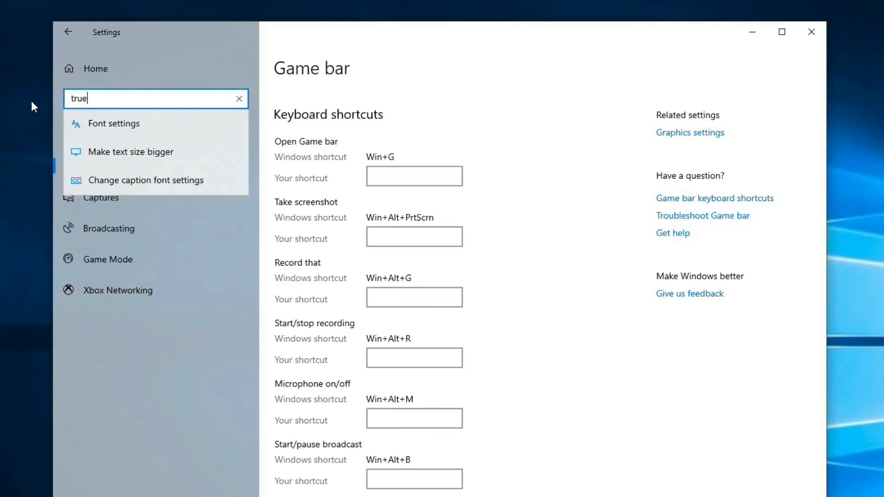
text( play)
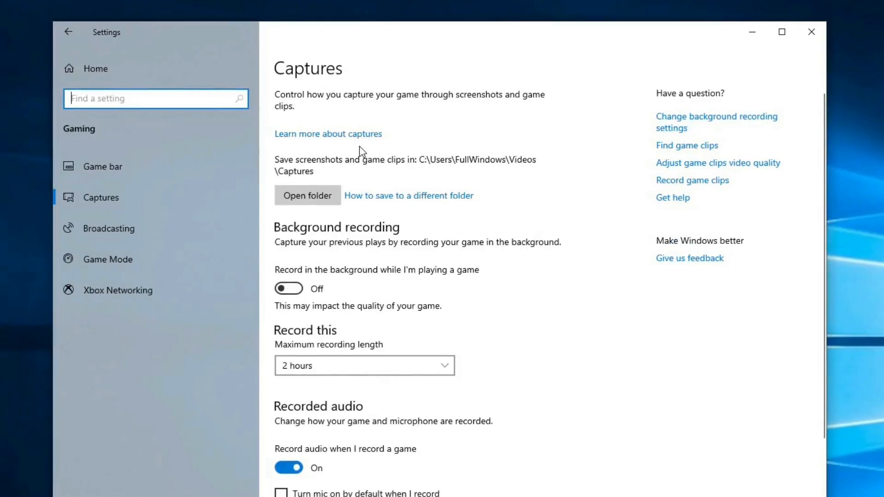
click(288, 467)
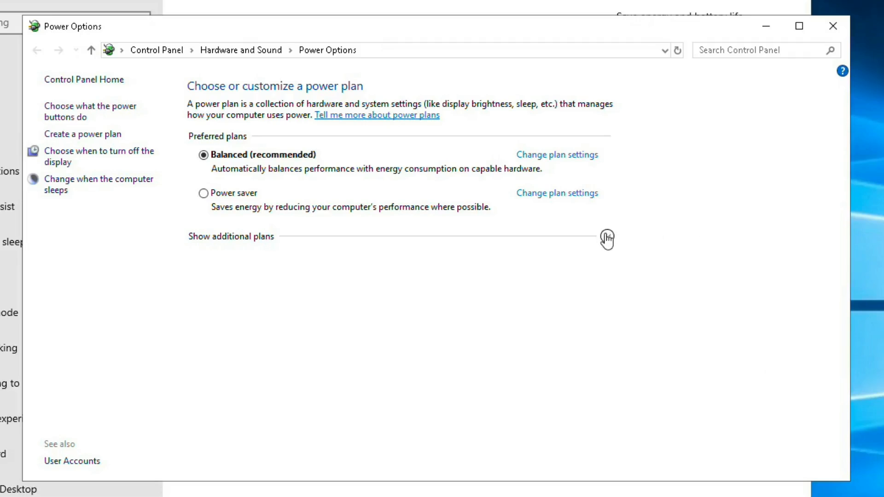
Step: Select the High performance power plan and show Task Manager's Startup tab
click(608, 239)
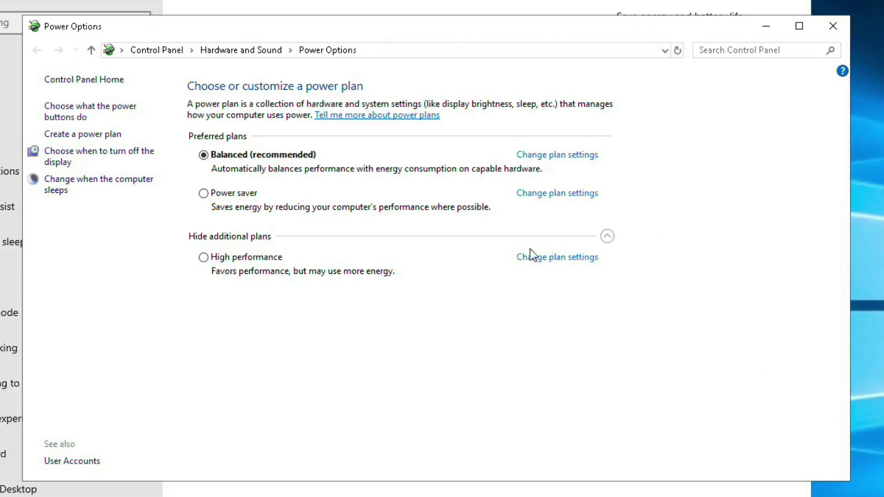
click(204, 257)
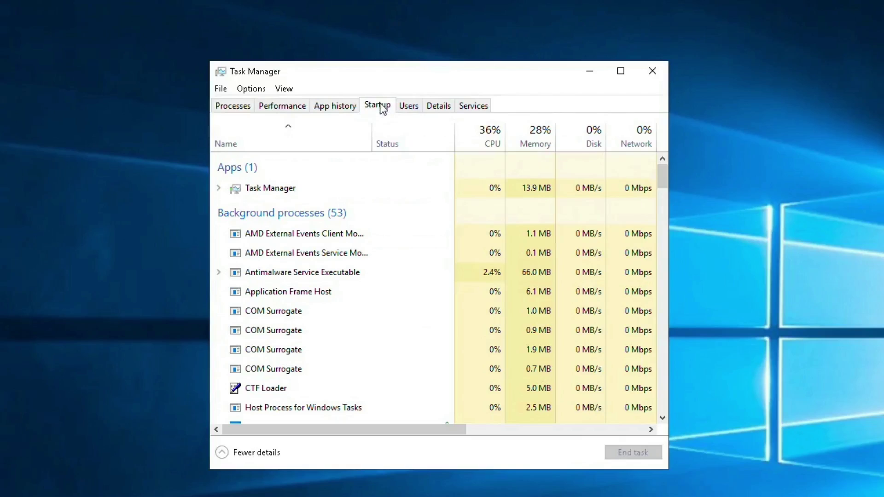
click(378, 105)
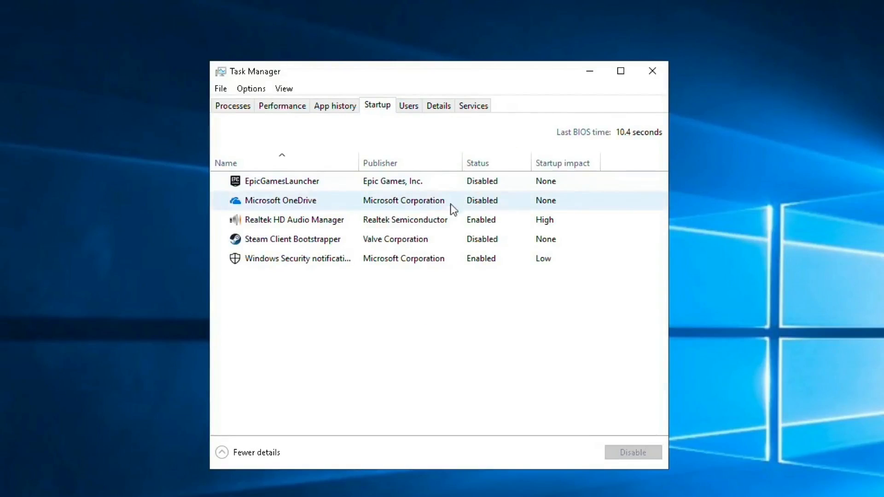
Step: Disable the Realtek HD Audio Manager and Windows Security startup entries in Task Manager
click(413, 219)
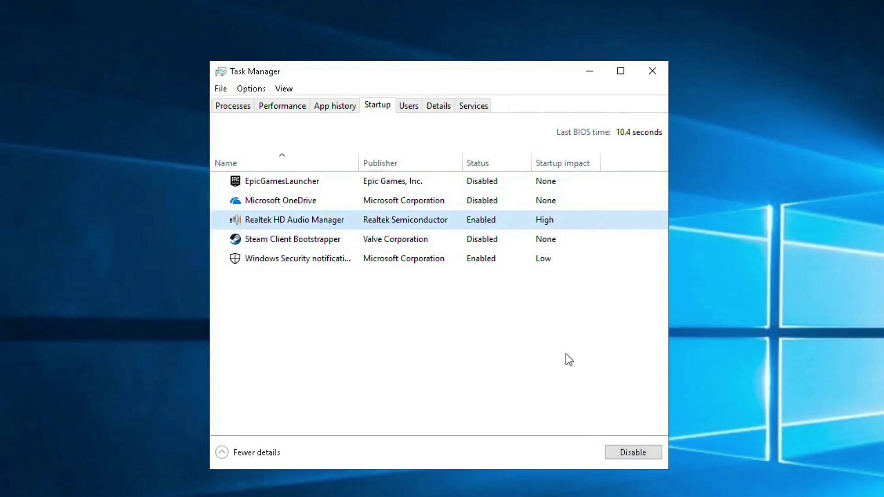
click(611, 452)
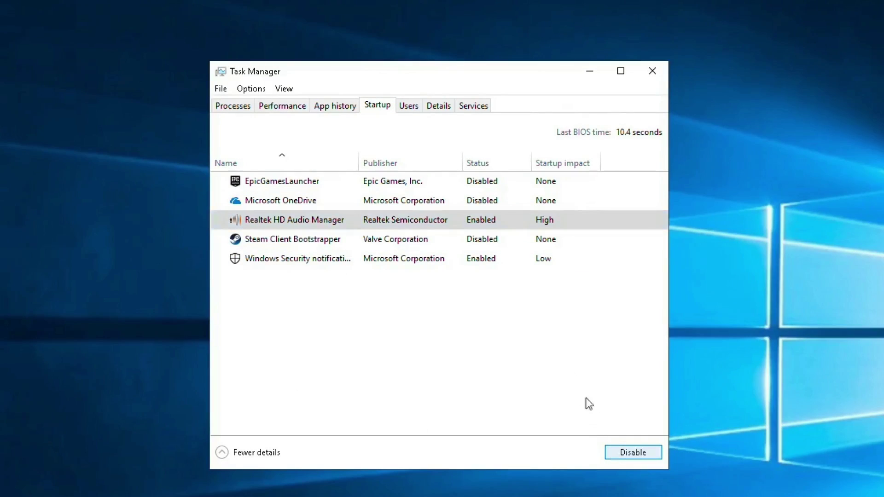
click(358, 260)
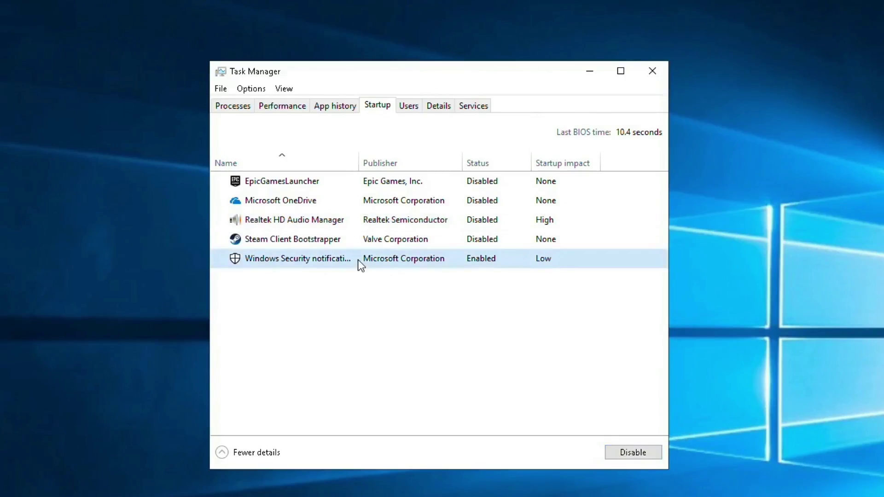
click(627, 450)
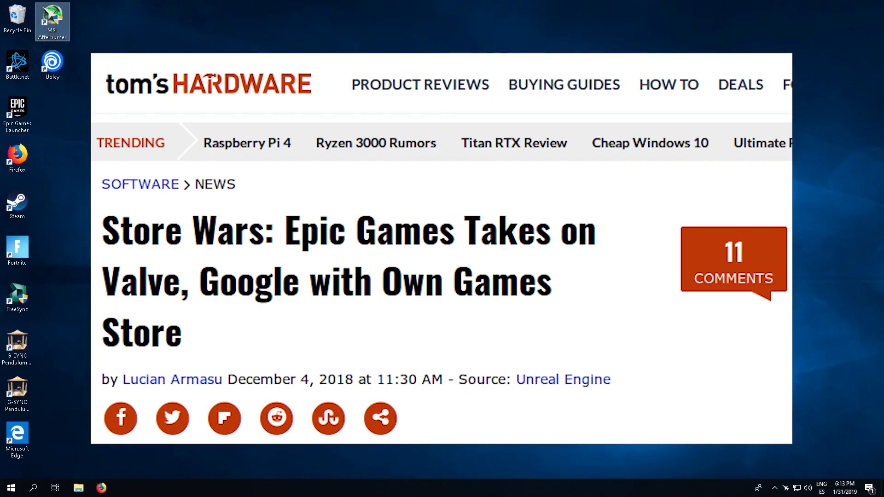
Step: Launch msconfig from Run and go to its Services list
click(10, 489)
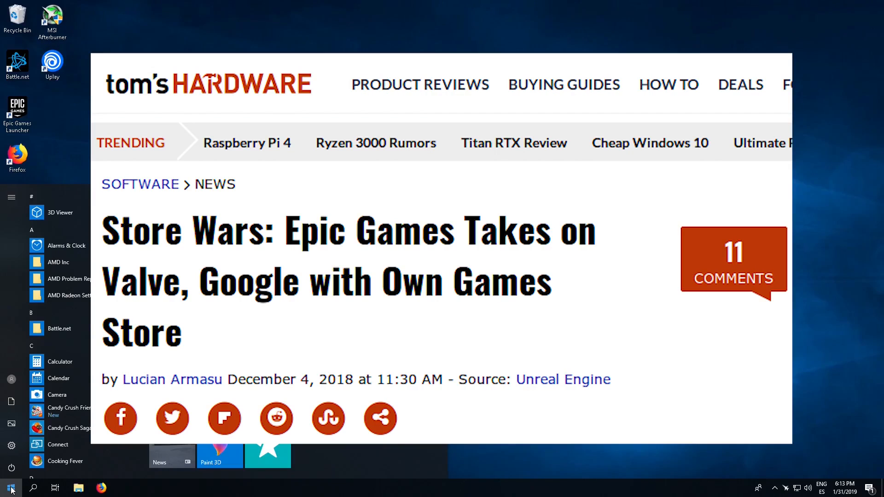
text(run)
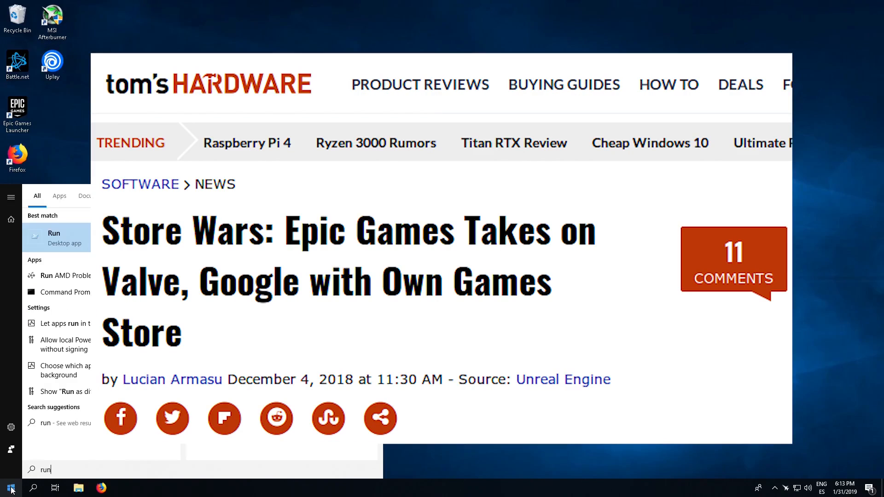
key(Return)
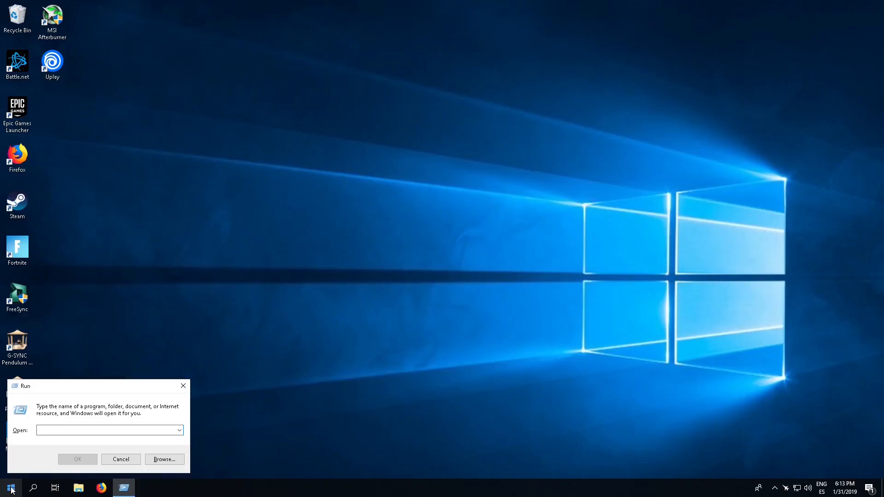
text(msconfig)
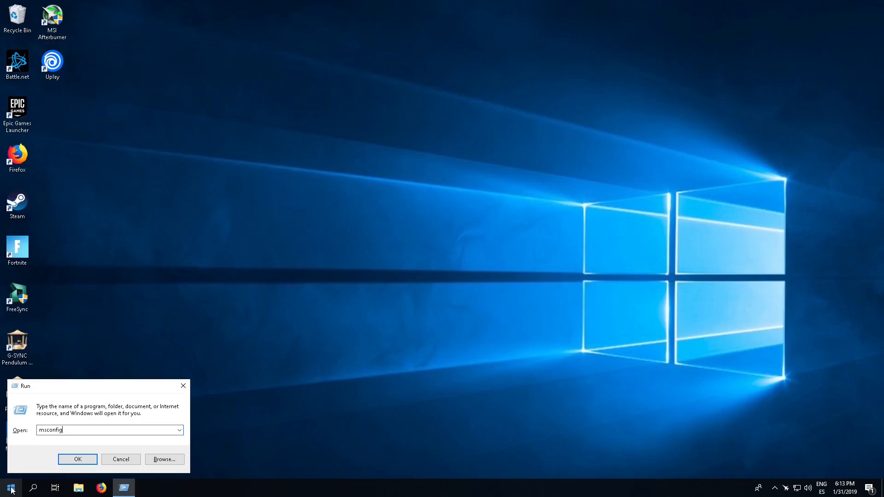
key(Return)
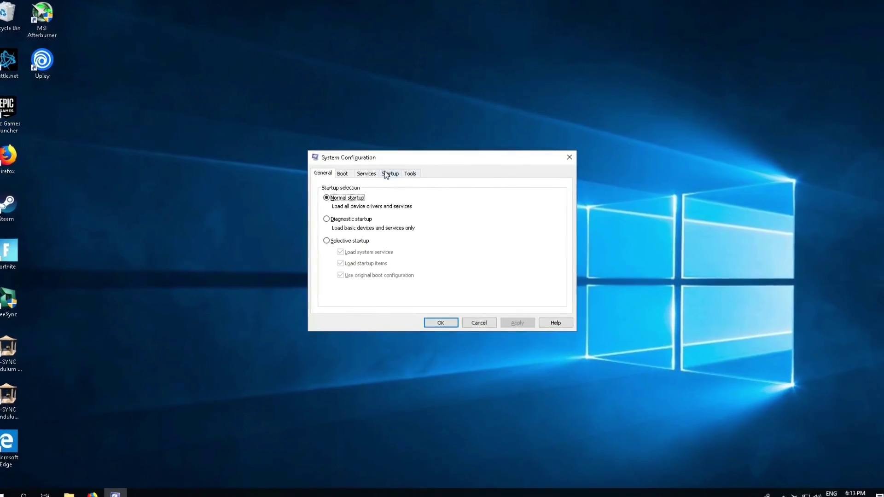
click(391, 173)
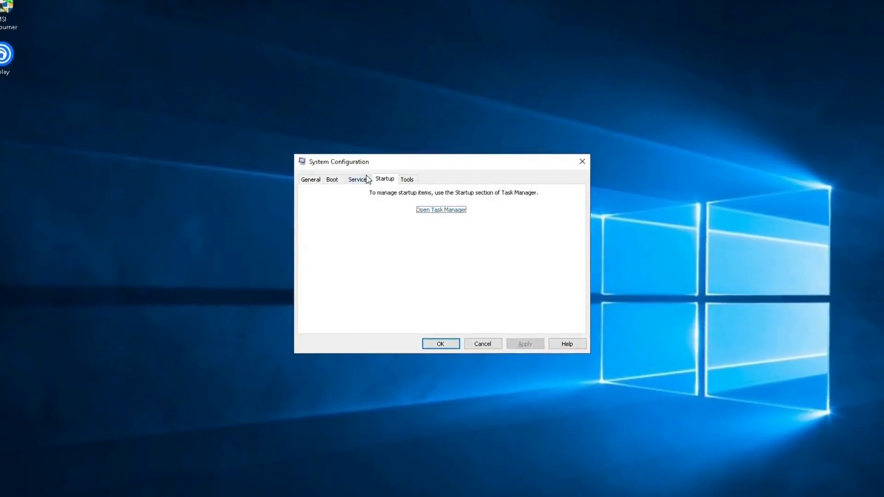
click(367, 174)
drag(391, 168, 391, 48)
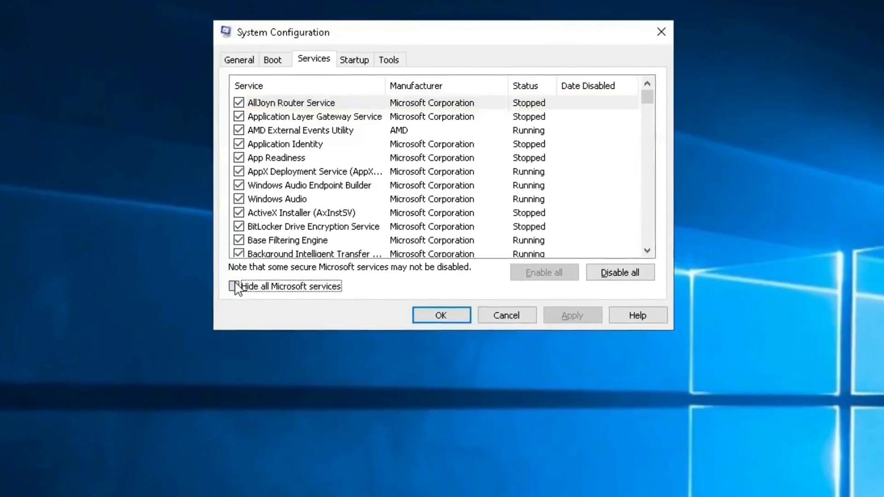
Step: Hide all Microsoft services and untick NVIDIA Telemetry, NVIDIA Display Container LS and Mozilla Maintenance
click(246, 276)
drag(347, 31, 389, 105)
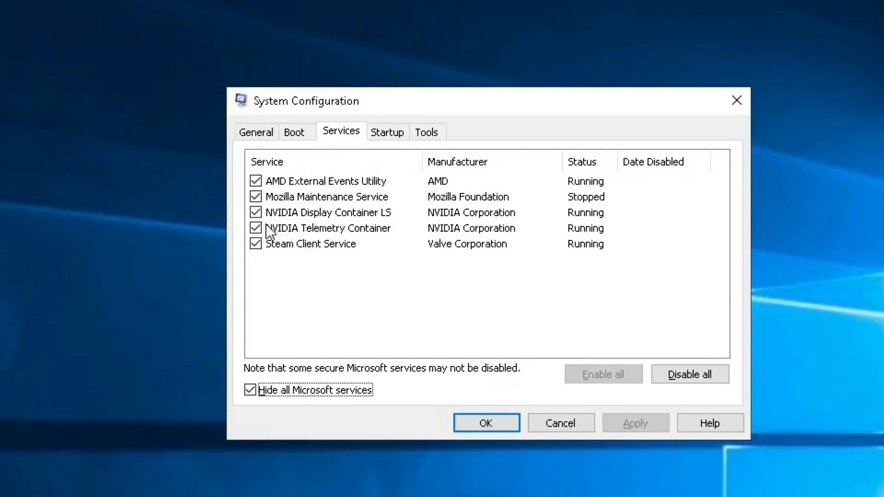
click(256, 228)
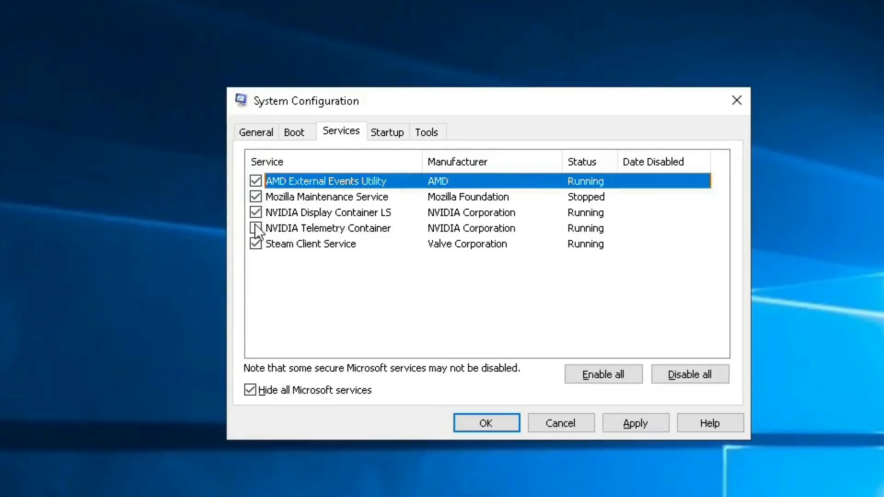
click(256, 213)
click(256, 197)
Step: Apply the service changes with OK and exit without restarting
click(491, 423)
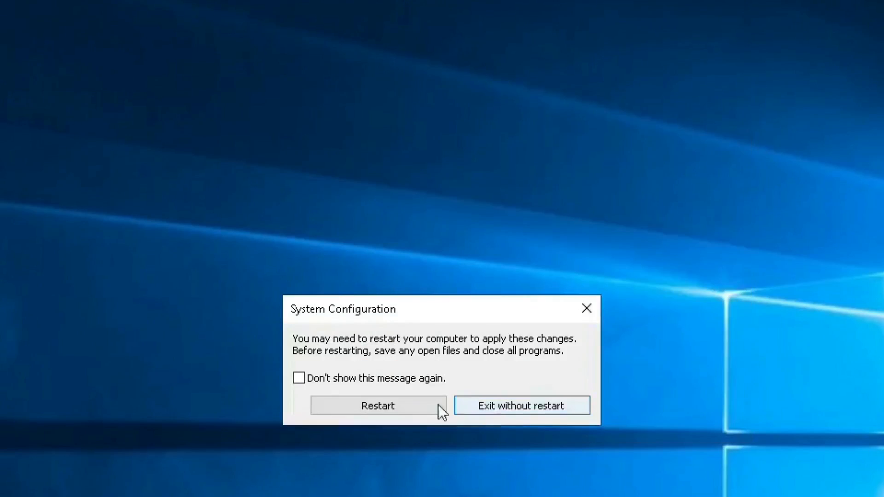
click(505, 406)
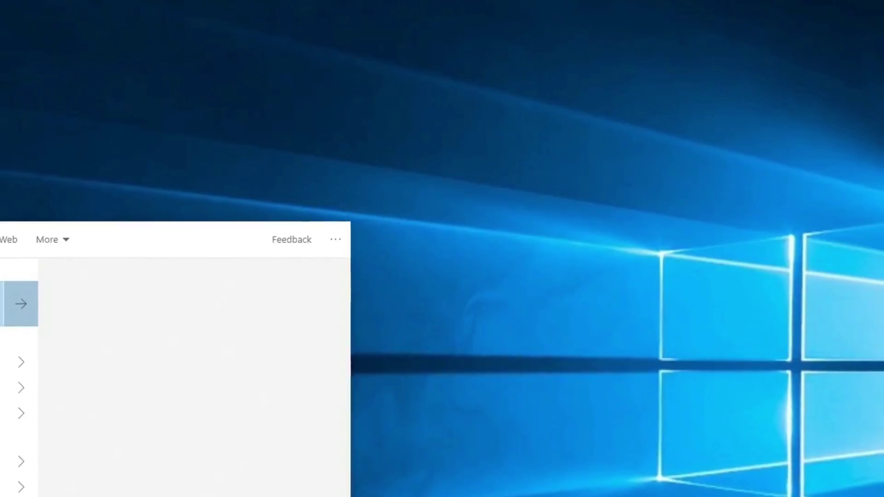
text(services)
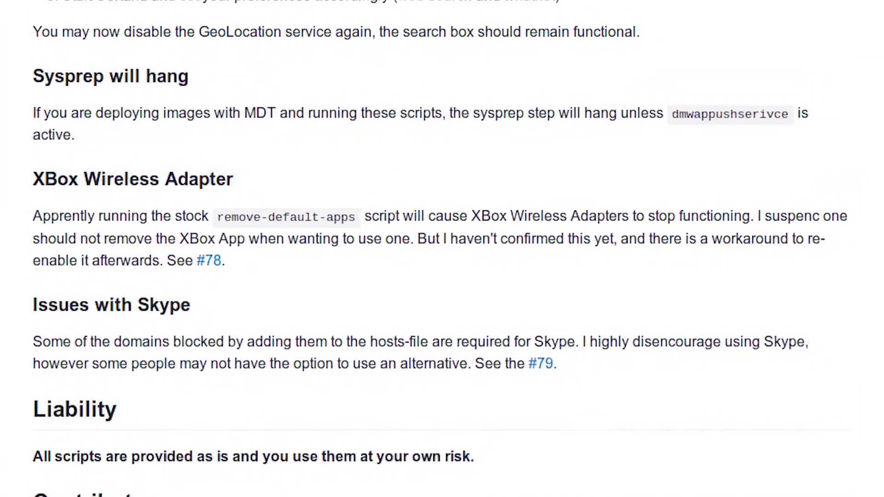
scroll(443, 248, up, 10)
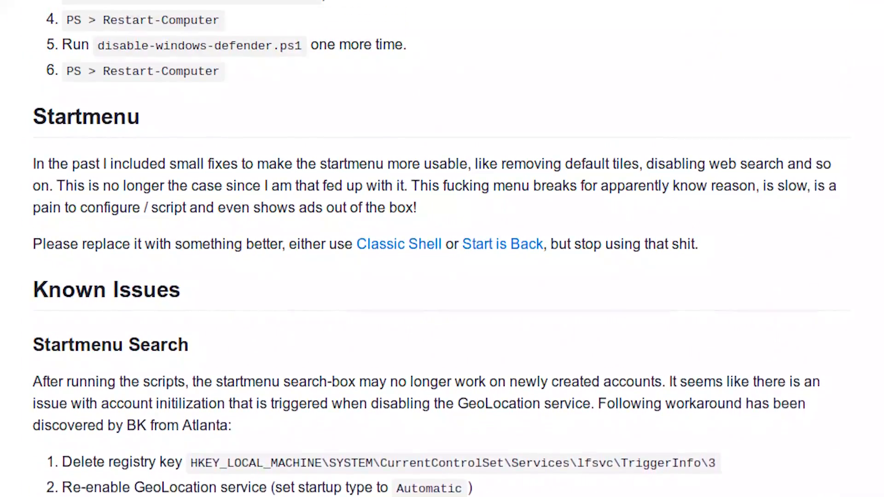
scroll(442, 249, up, 3)
scroll(442, 249, up, 3)
scroll(442, 250, up, 3)
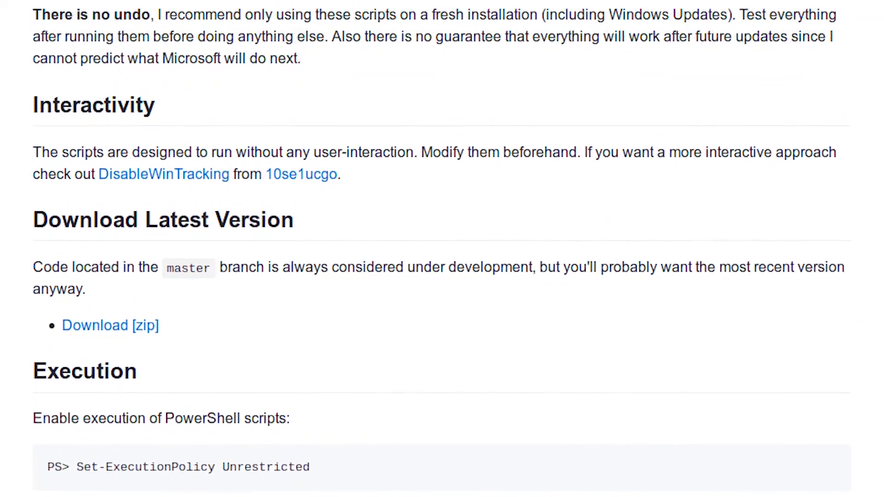
scroll(442, 249, up, 3)
scroll(442, 249, up, 3)
scroll(442, 248, up, 2)
scroll(442, 249, up, 2)
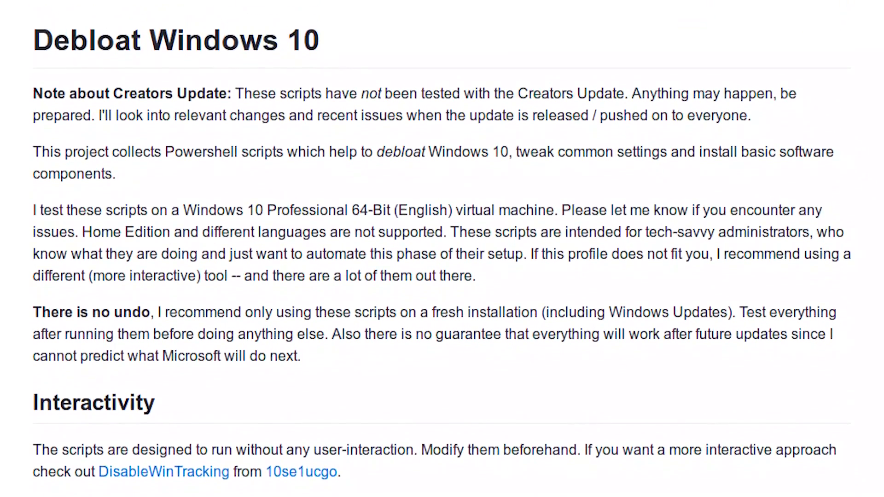
scroll(442, 249, up, 2)
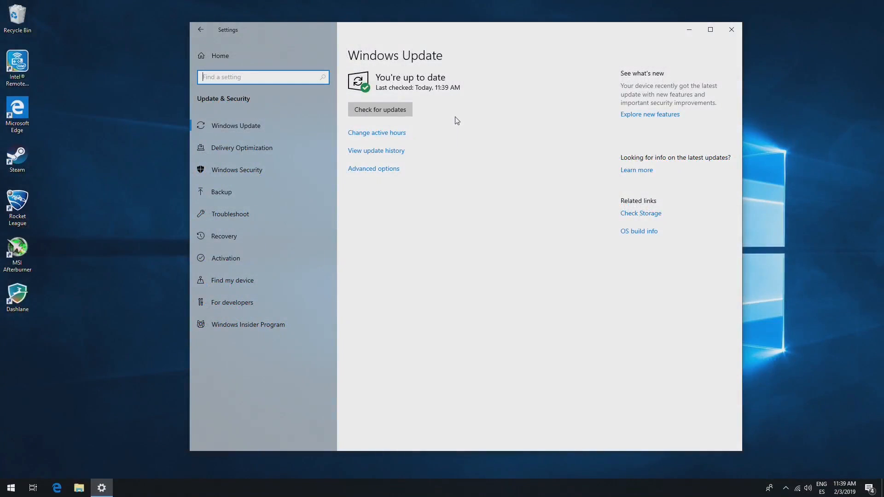
Step: Check for updates in Windows Update repeatedly until the system reports it is up to date
click(359, 123)
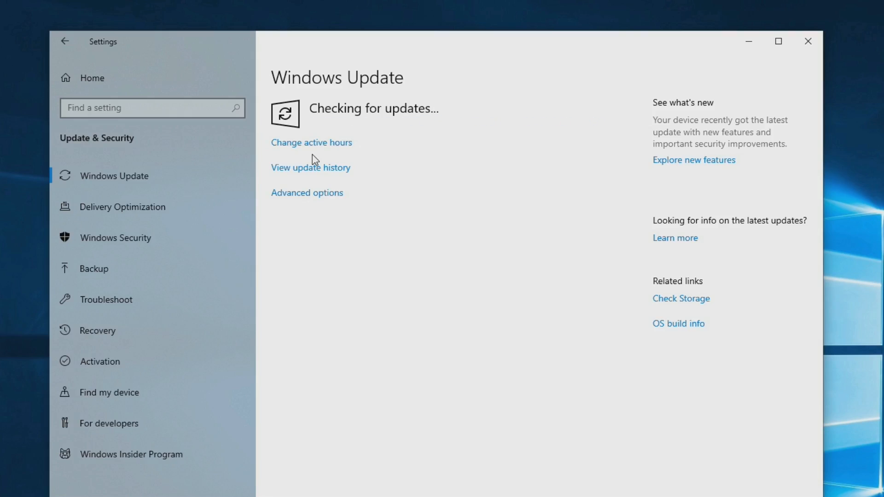
click(312, 154)
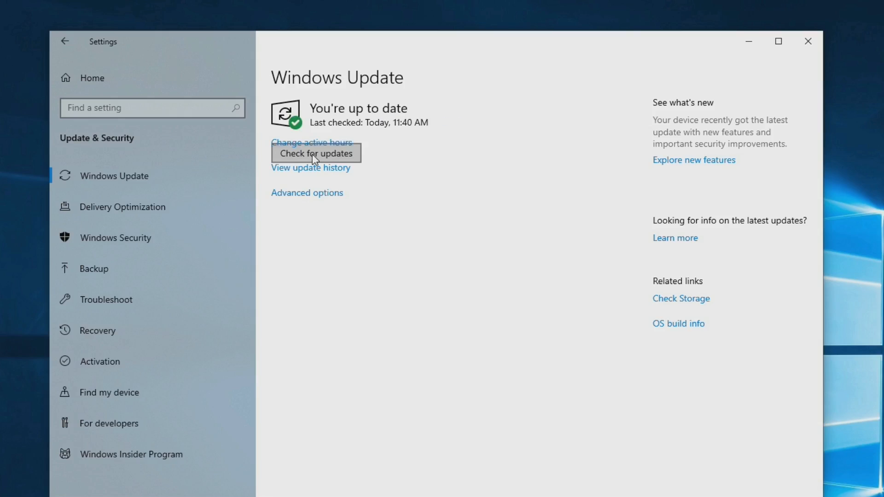
click(312, 154)
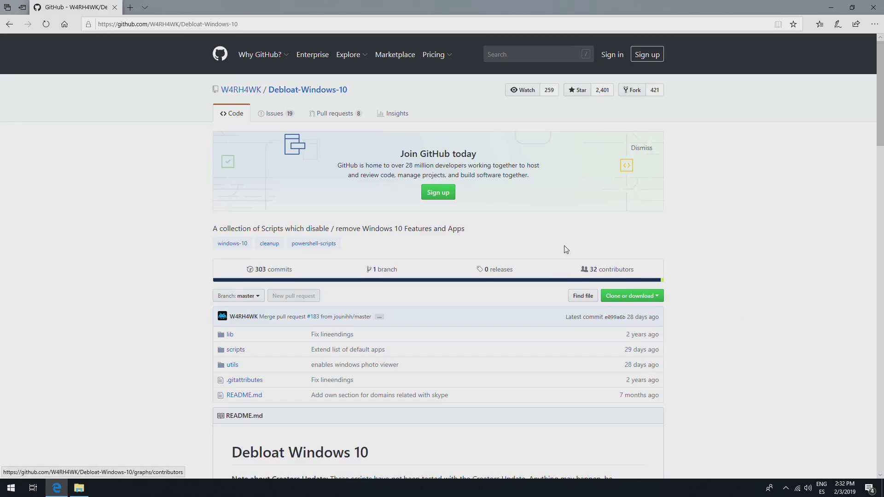
scroll(565, 249, down, 8)
scroll(464, 239, down, 2)
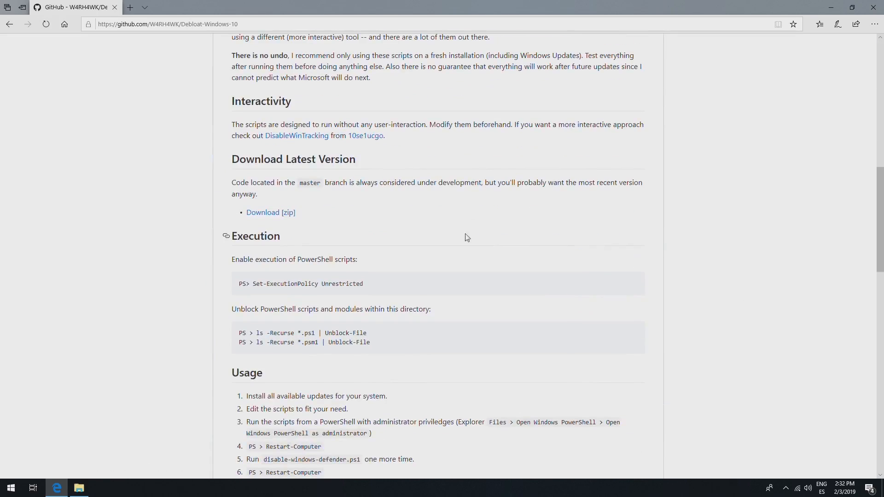
Step: Download the Debloat-Windows-10 zip, keep it, and extract it in Downloads into the suggested folder
click(271, 212)
click(533, 466)
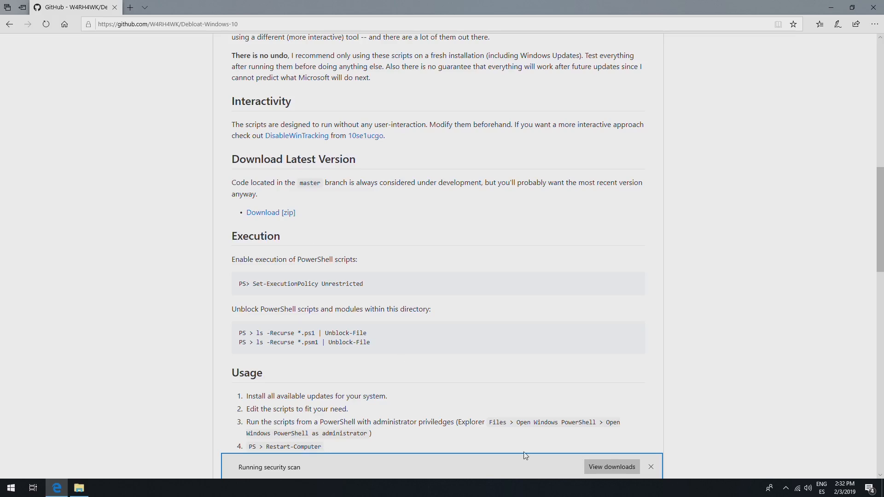
click(78, 489)
click(387, 193)
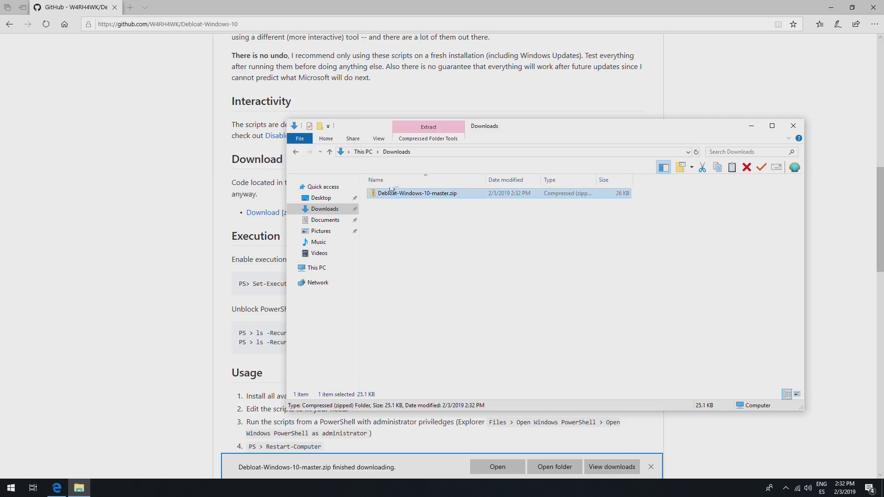
right_click(394, 193)
click(427, 221)
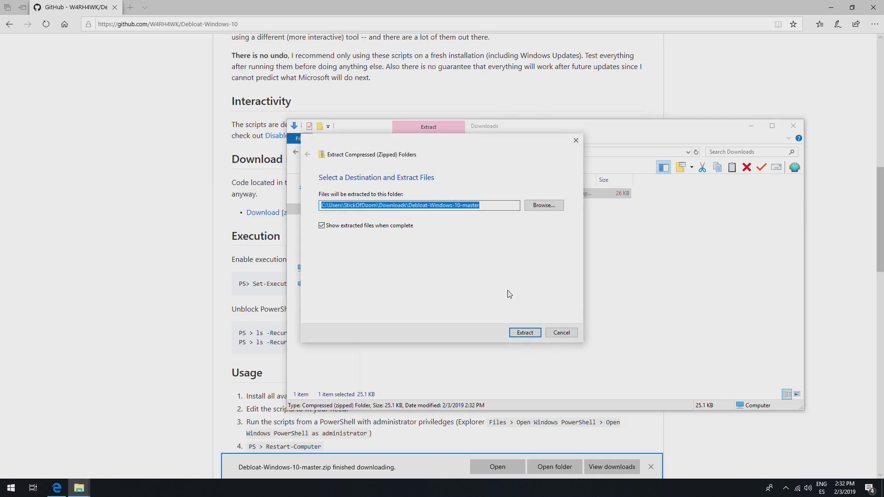
click(526, 332)
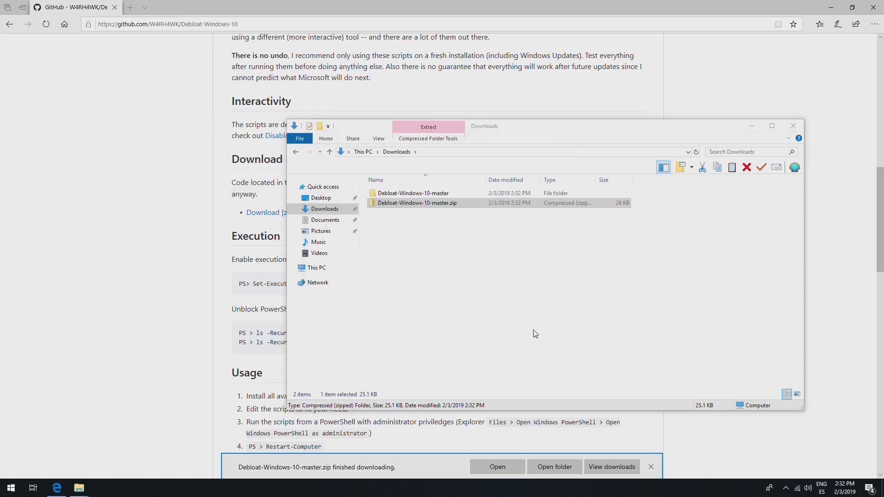
Step: Browse into Debloat-Windows-10-master and its scripts folder, then back up to the master folder
double_click(428, 205)
double_click(398, 215)
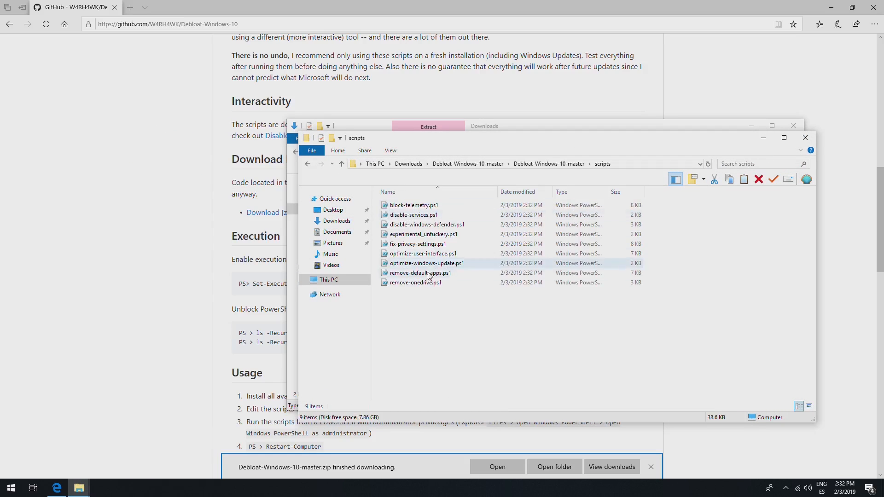
click(549, 163)
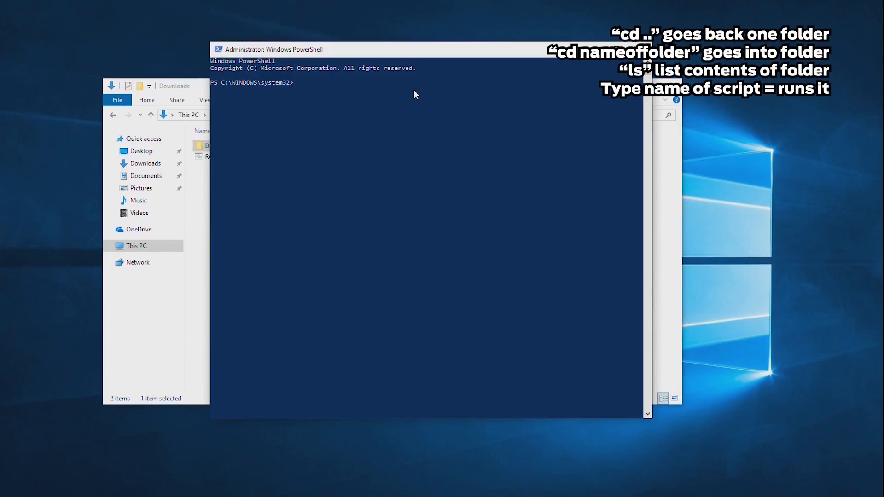
text(cd ..)
Step: Move from system32 up to the drive root and into the user's home folder under Users
key(Return)
text(cd )
text(.)
key(Return)
text(cd )
text(us)
text(er)
key(Tab)
key(Tab)
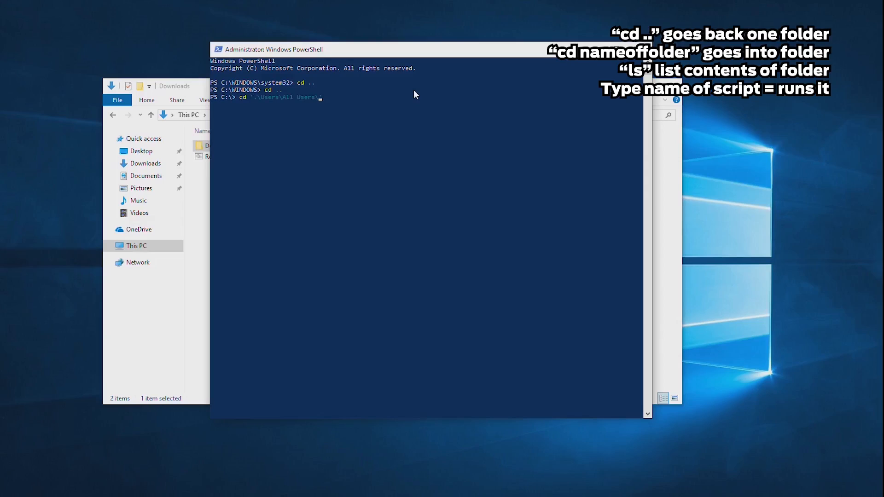
key(Tab)
key(Tab)
key(Tab)
key(Tab)
key(Return)
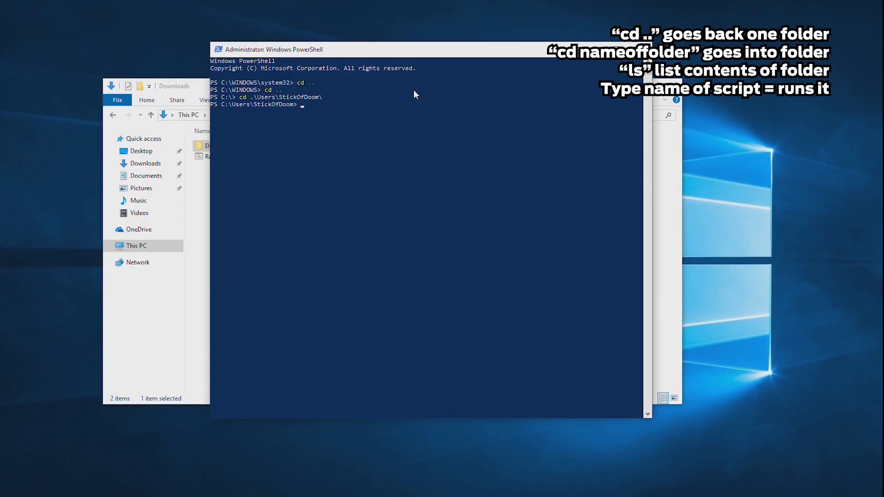
text(cd )
text(do)
Step: Descend through Downloads into Debloat-Windows-10-master\scripts and begin typing Set-ExecutionPolicy
key(Tab)
key(Return)
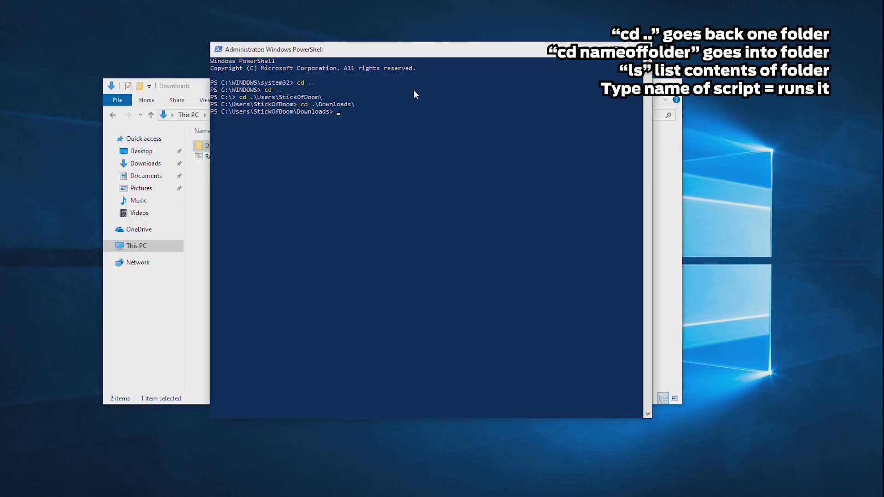
text(cd de)
key(Tab)
key(Return)
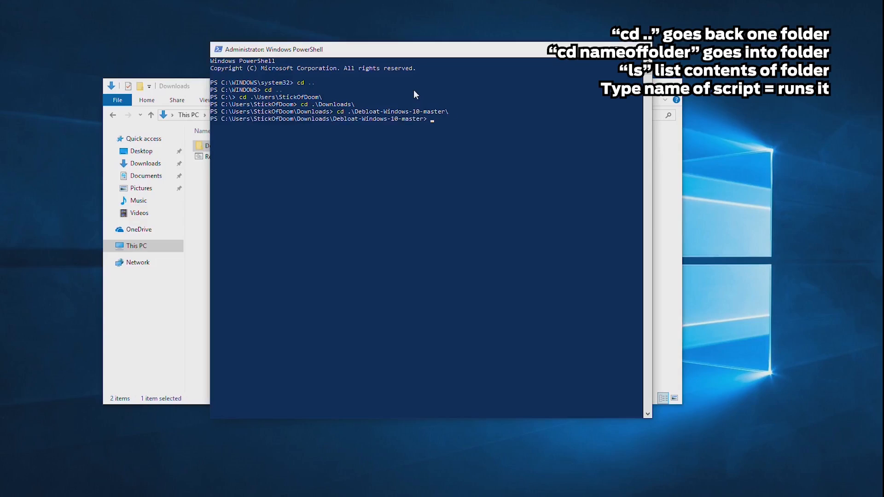
text(cd sc)
key(Tab)
key(Return)
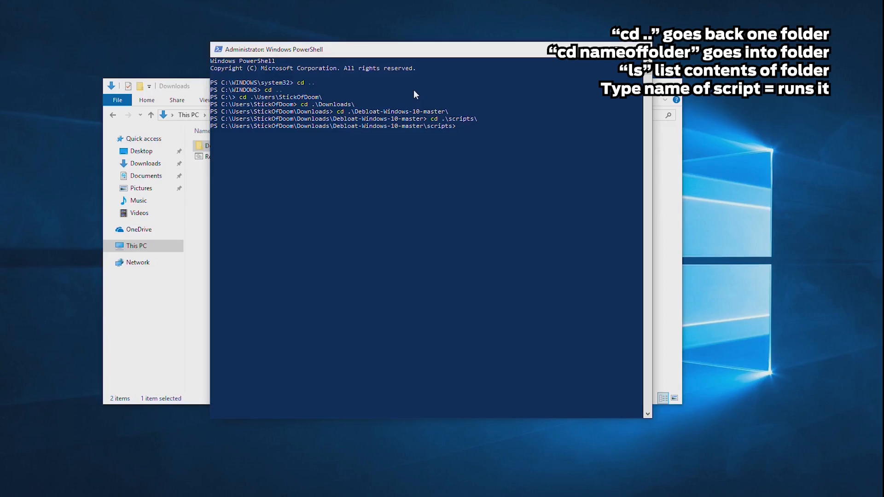
text(Set-Execu)
text(u)
key(BackSpace)
text(o)
text(n)
Step: Set the execution policy to Unrestricted and unblock all .ps1 and .psm1 files recursively
key(BackSpace)
key(BackSpace)
key(BackSpace)
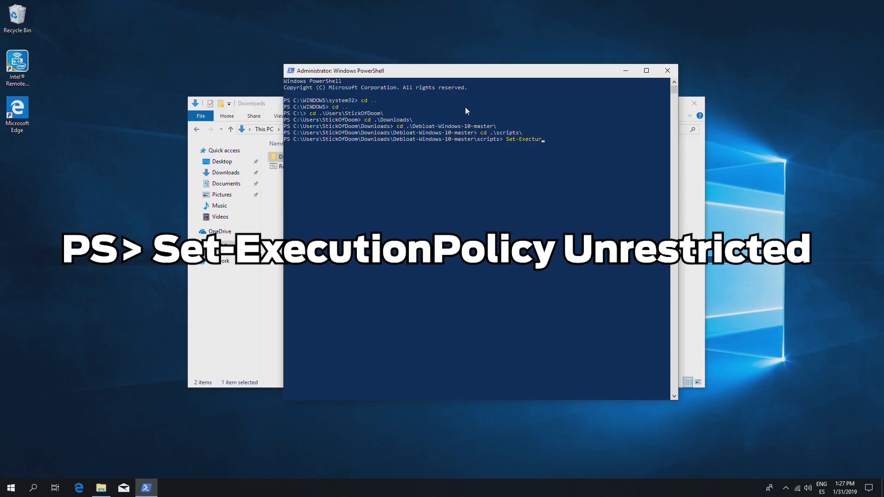
text(cutionPolicy Unrestricted)
key(Return)
text(y)
key(Return)
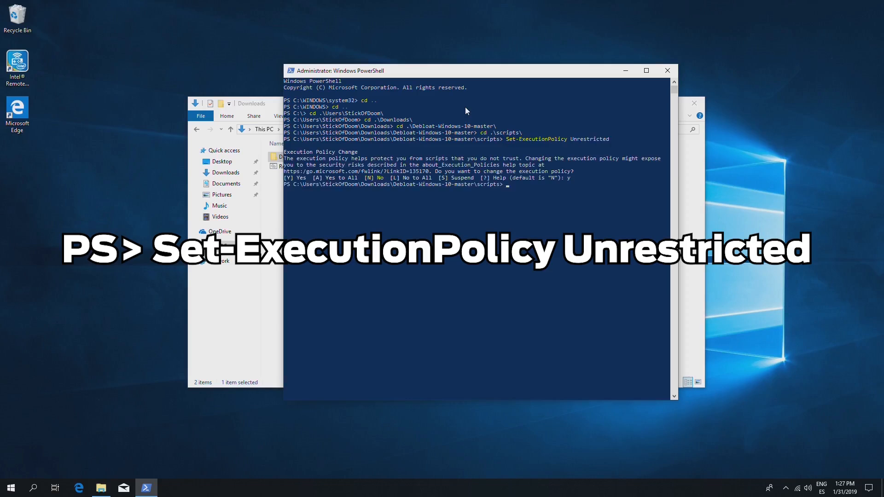
text(ls -Recurse *.ps1 | Unblock-File)
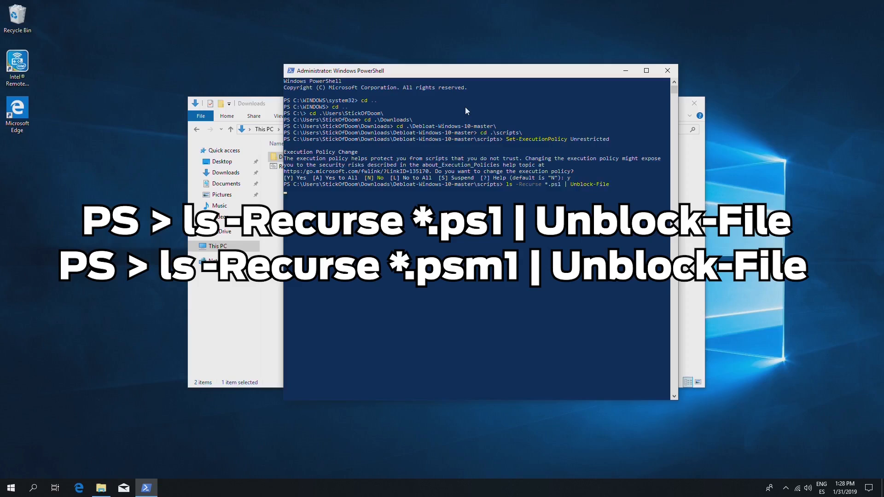
key(Return)
text(ls -Recurse *.psm1 | Unblock-File)
key(Return)
text(ls)
Step: List the scripts folder and run .\block-telemetry.ps1
key(Return)
text(.lock-telemetry.ps1)
key(Return)
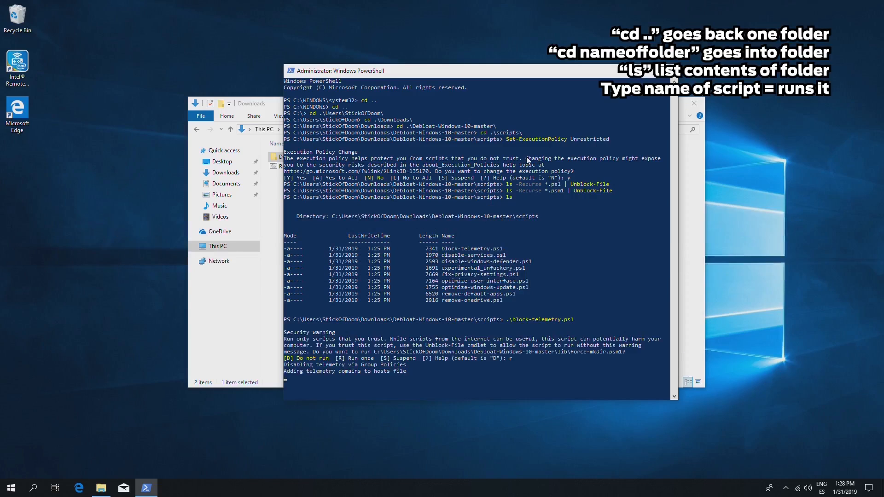
text(r)
key(Return)
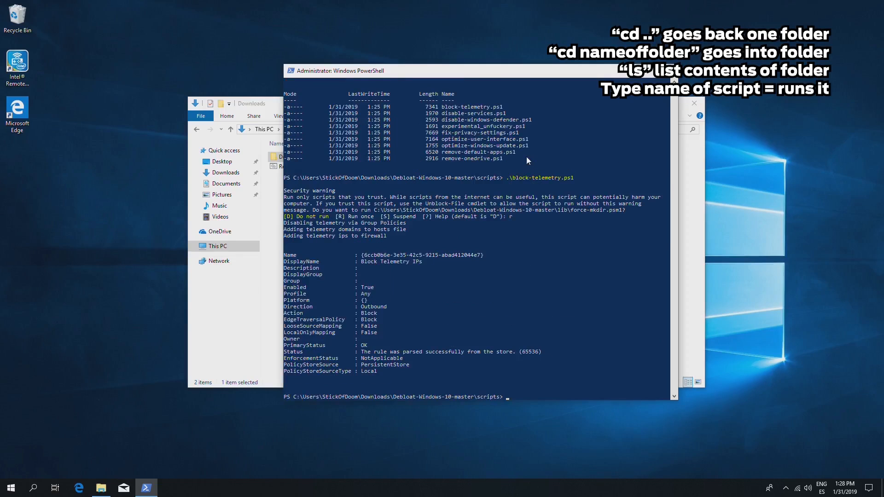
text(disable.\disable-services.ps1)
Step: Run disable-services.ps1 and disable-windows-defender.ps1, answering to run once
key(Return)
text(ls)
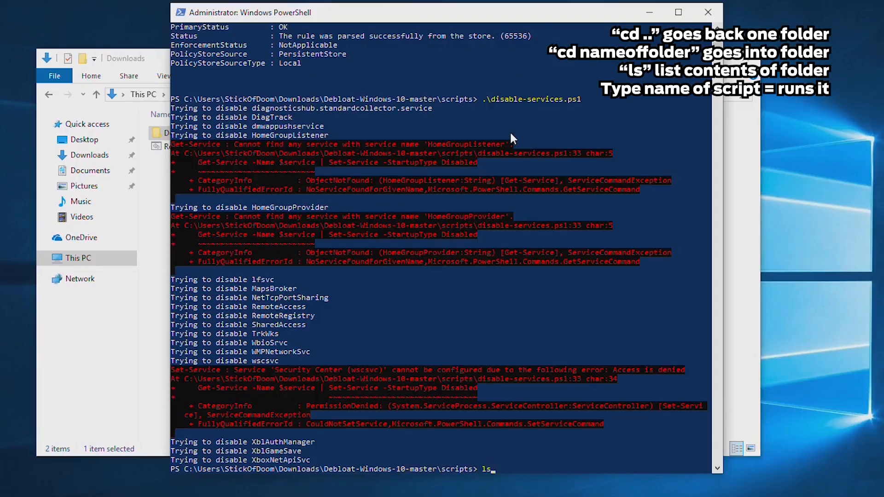
key(Return)
text(cd)
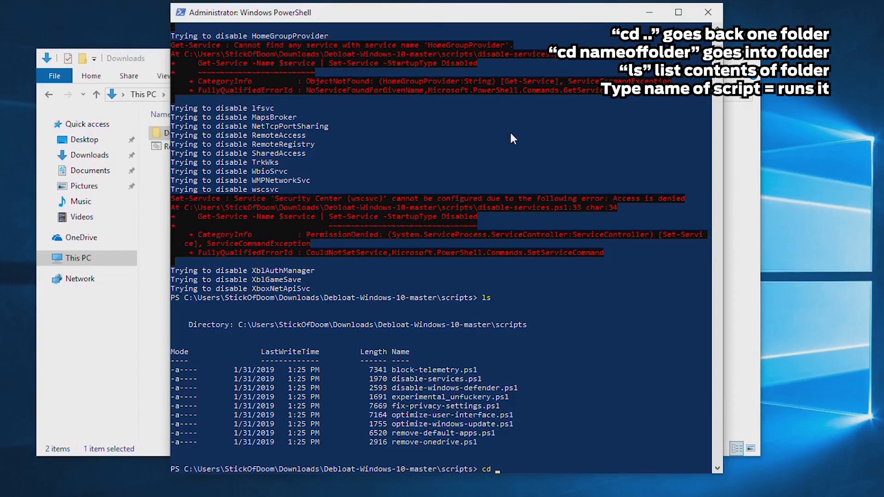
text( disabl)
text(e-)
text(windows-defender.ps1)
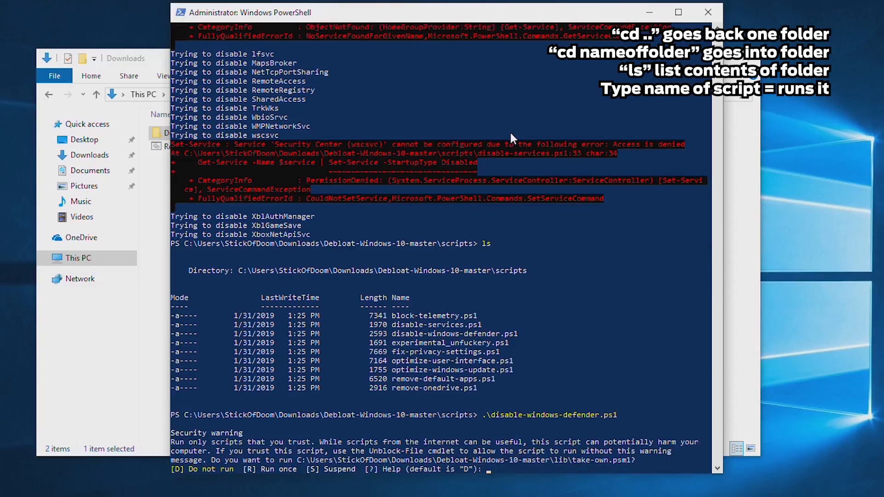
text(r)
key(Return)
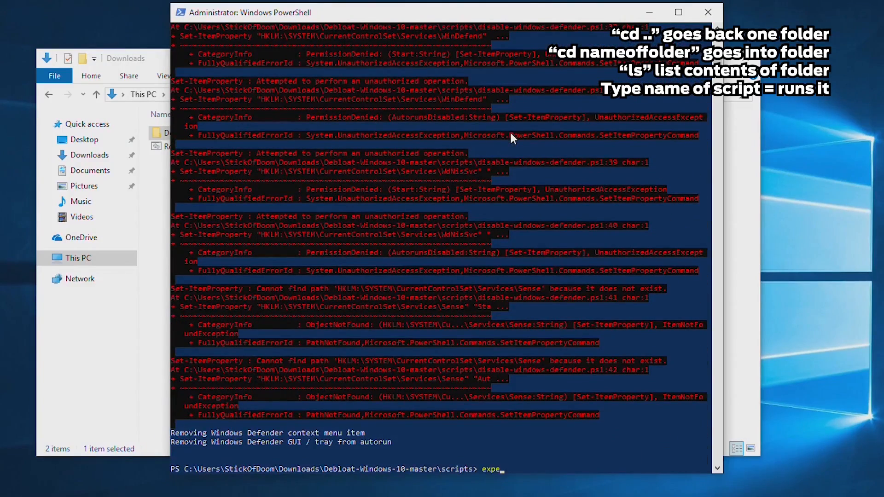
Step: Run experimental_unfuckery.ps1, list the folder, and run fix-privacy-settings.ps1
key(Return)
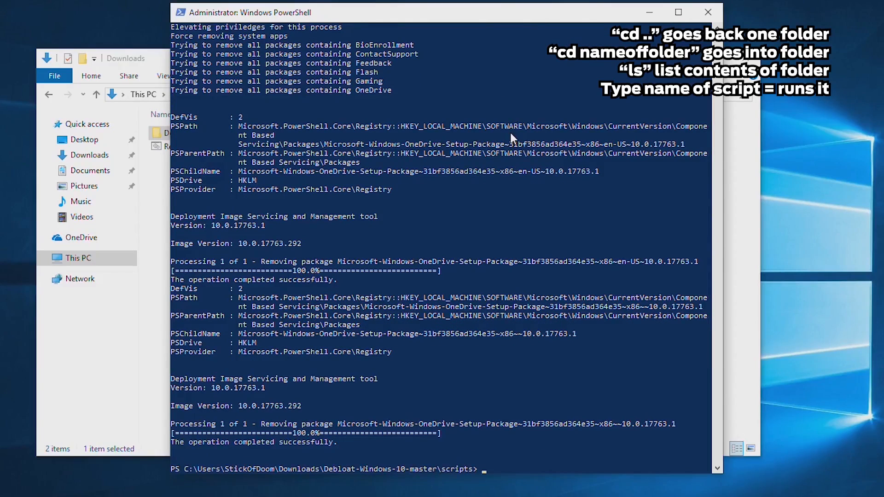
text(ls)
key(Return)
text(.\fix-privacy-settings.ps1)
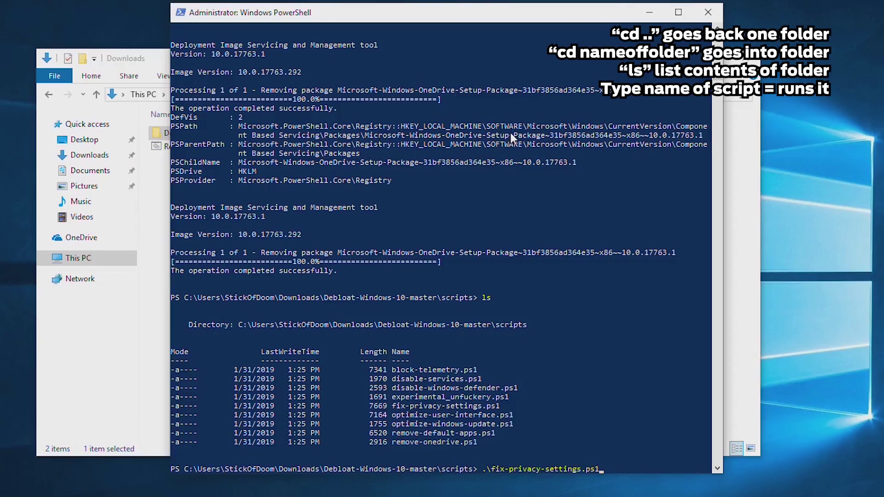
key(Return)
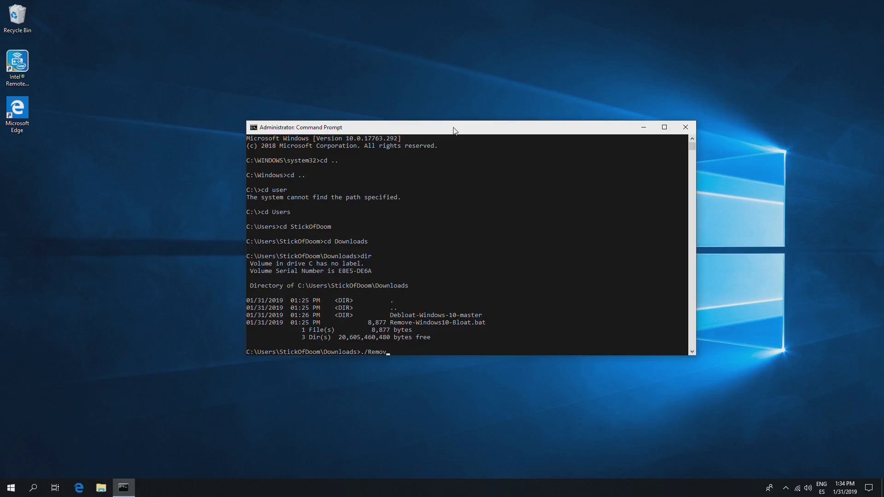
Step: Execute Remove-Windows10-Bloat.bat from the Downloads folder in Command Prompt
key(Return)
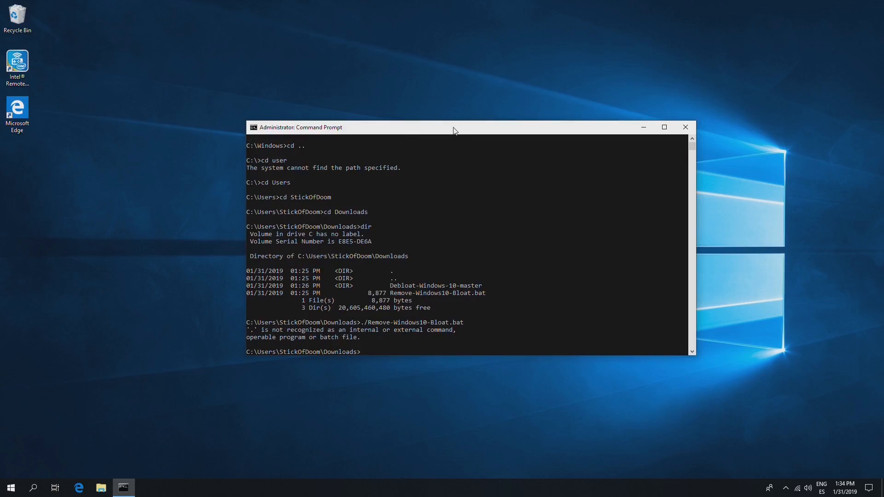
key(Return)
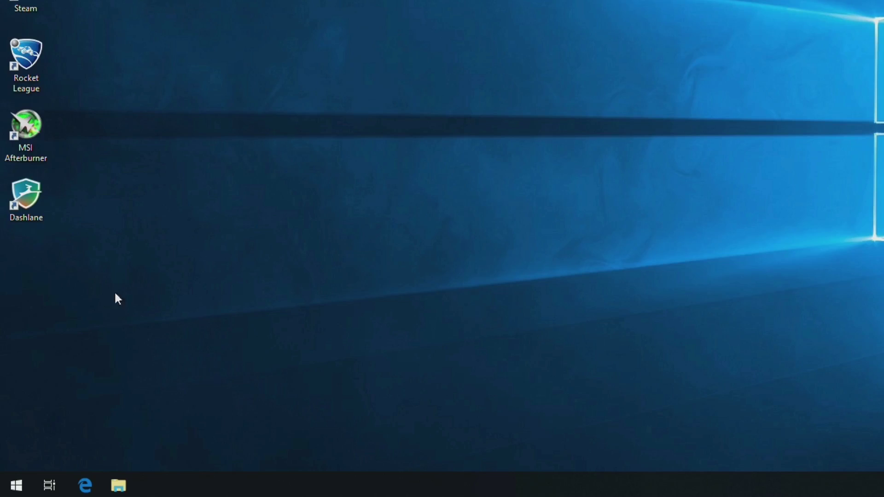
Step: Show the classic Start menu and reveal the Windows PowerShell jump list
key(super)
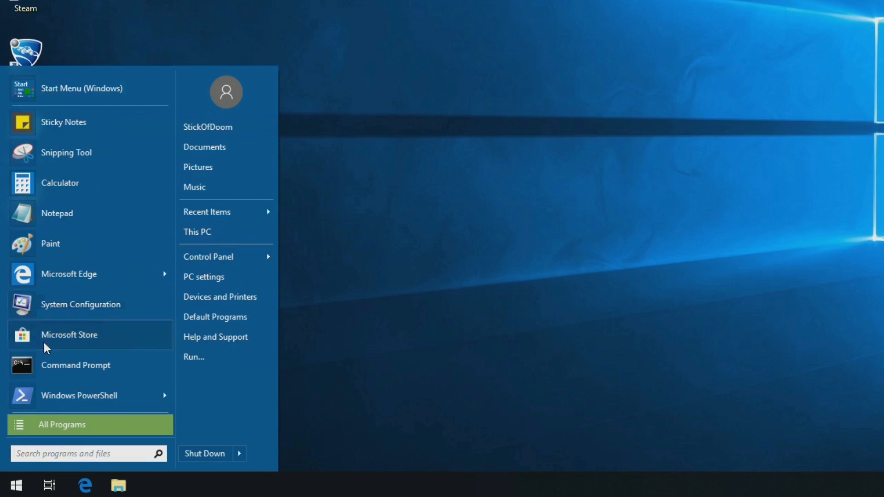
click(163, 395)
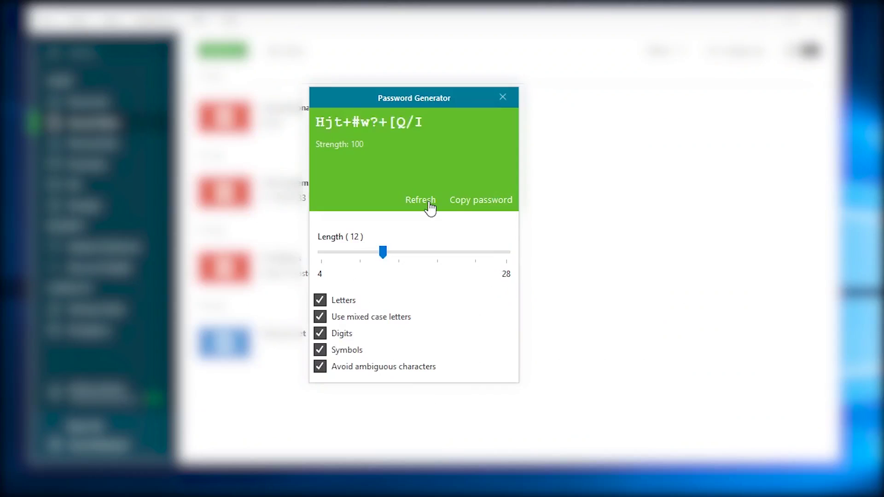
Step: Regenerate the 12-character strength-100 password five times with the Refresh button
click(424, 202)
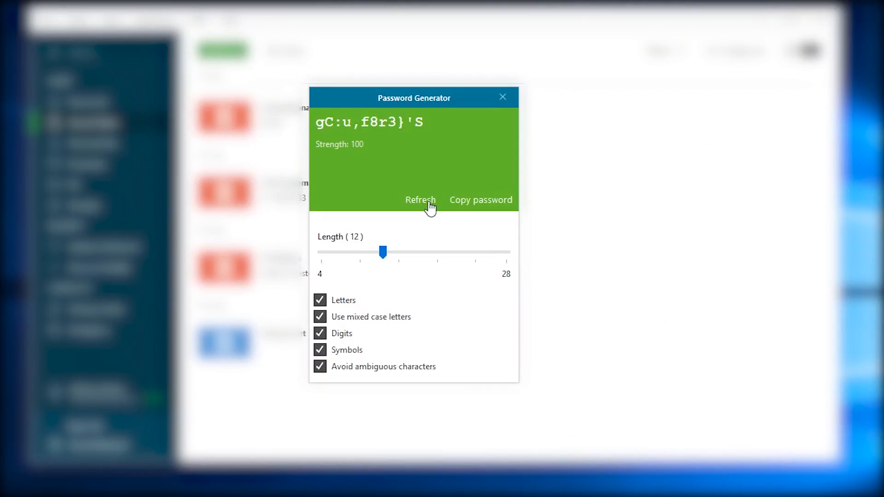
click(430, 206)
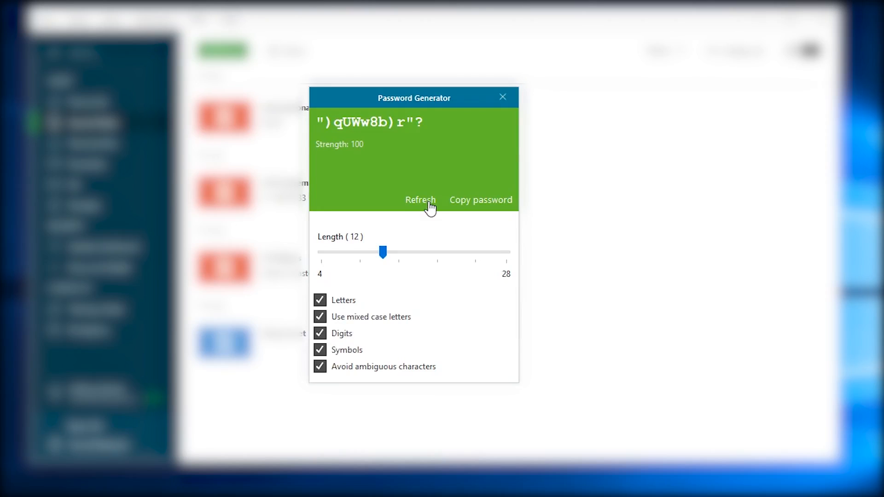
click(429, 206)
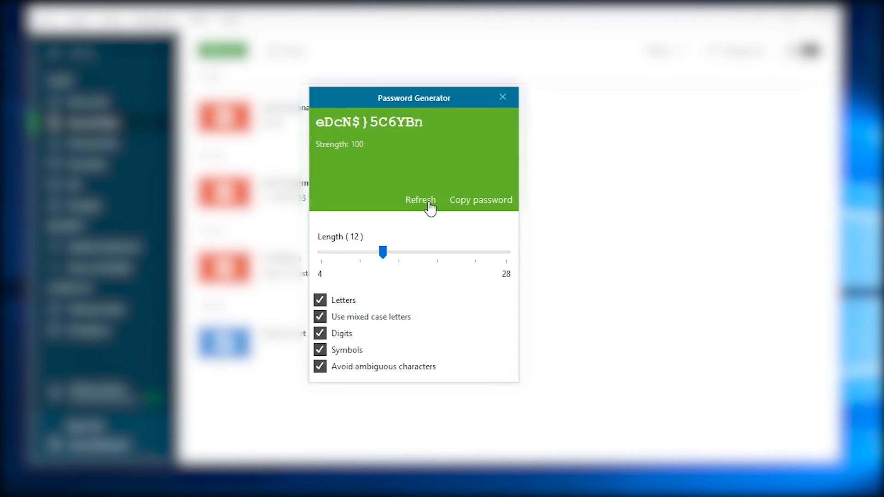
click(429, 206)
click(430, 206)
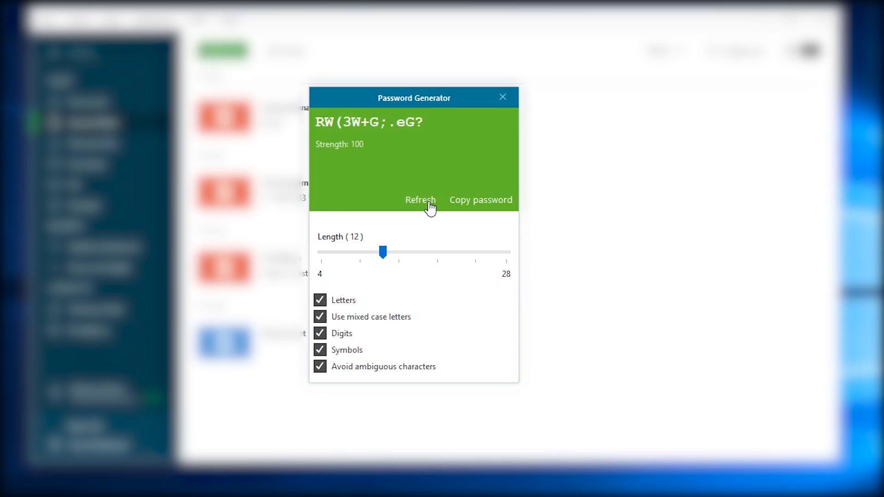